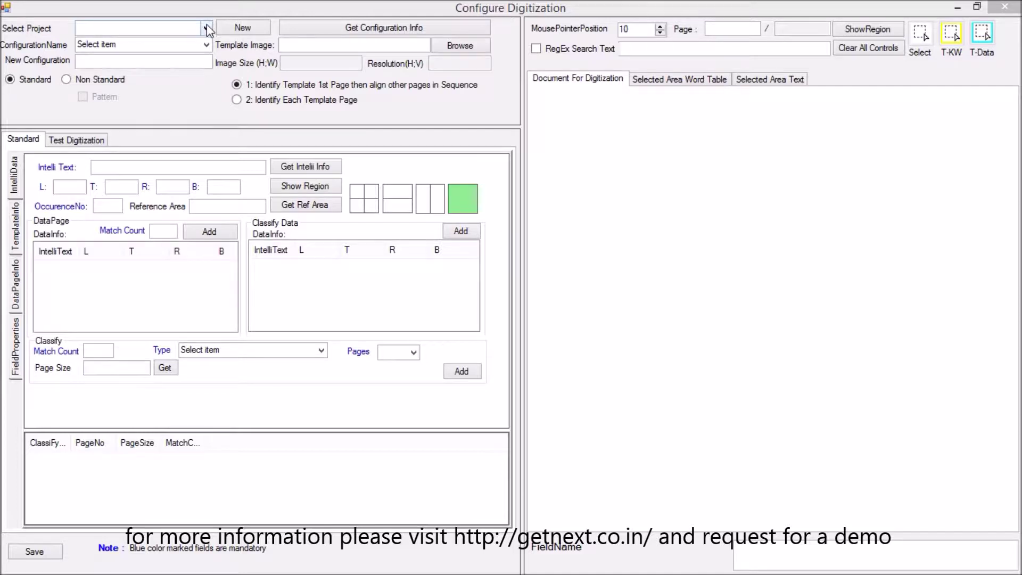
Step: Review the available projects and the existing configuration names without choosing any
click(206, 28)
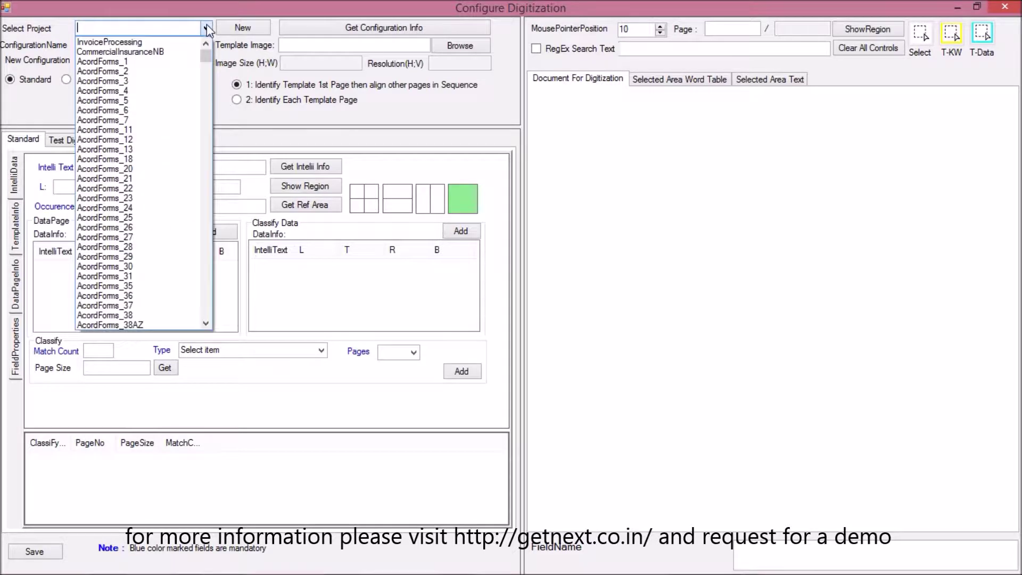
click(206, 27)
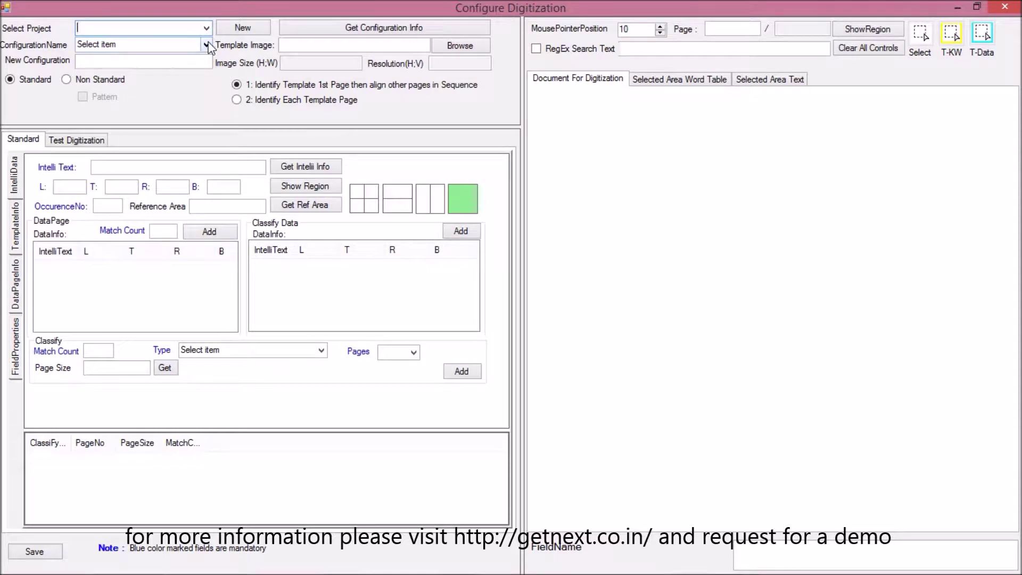
click(206, 45)
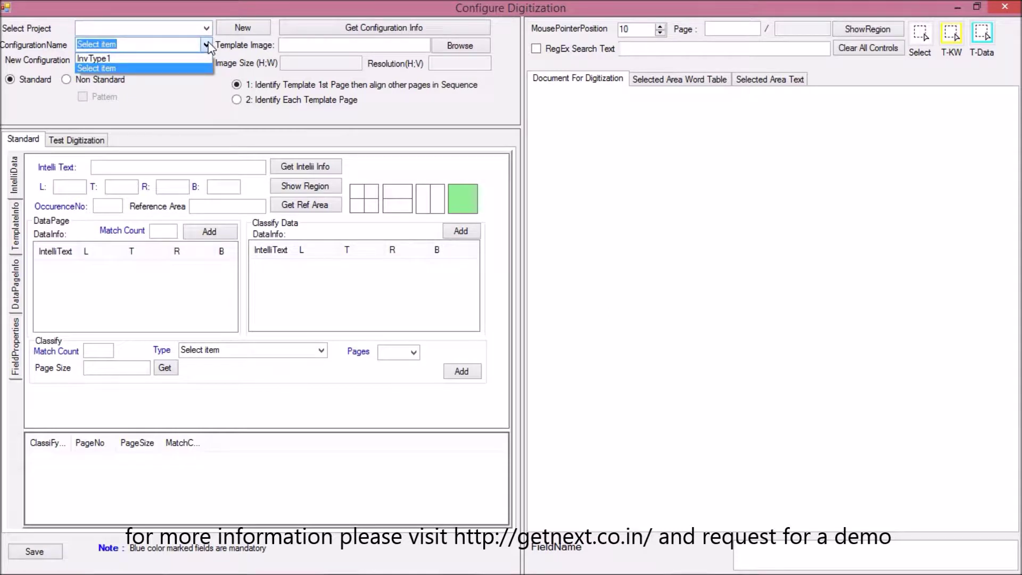
click(207, 45)
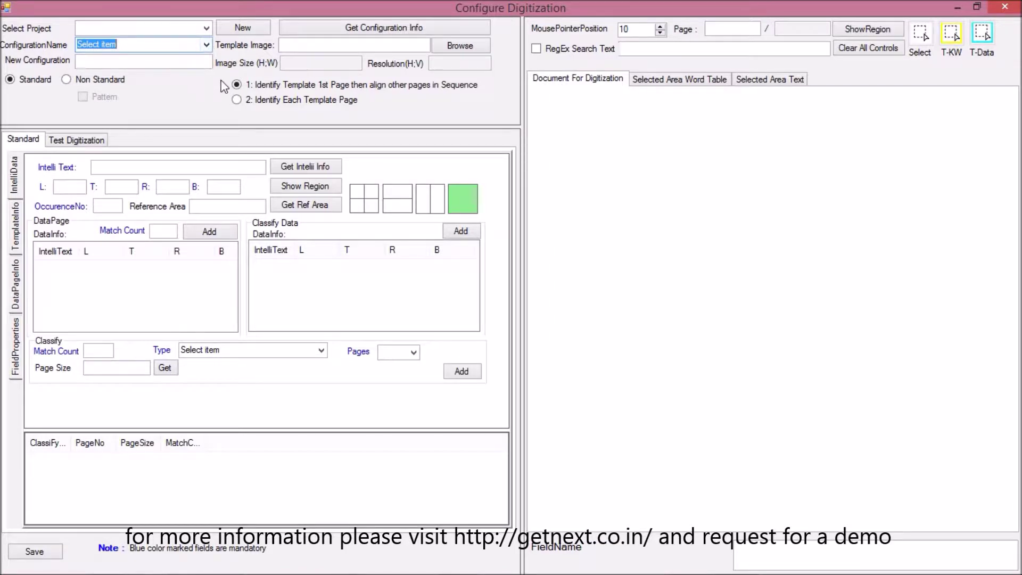
click(15, 81)
click(66, 80)
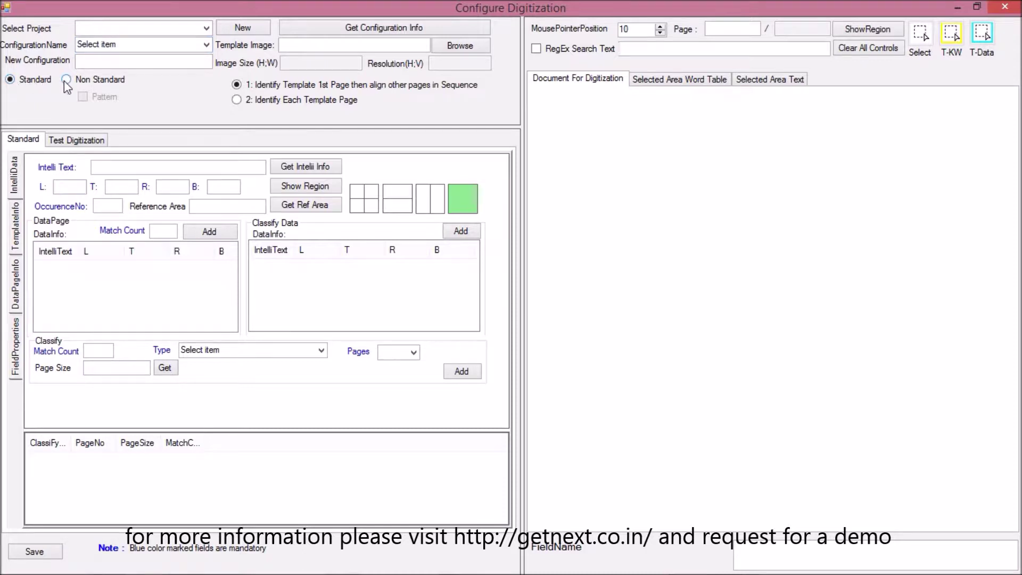
click(83, 96)
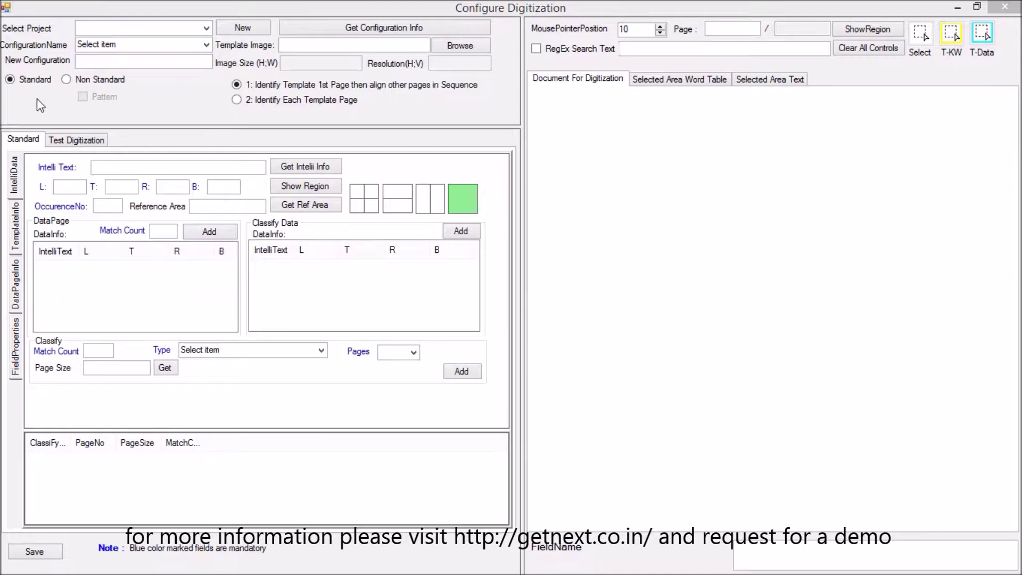
click(29, 87)
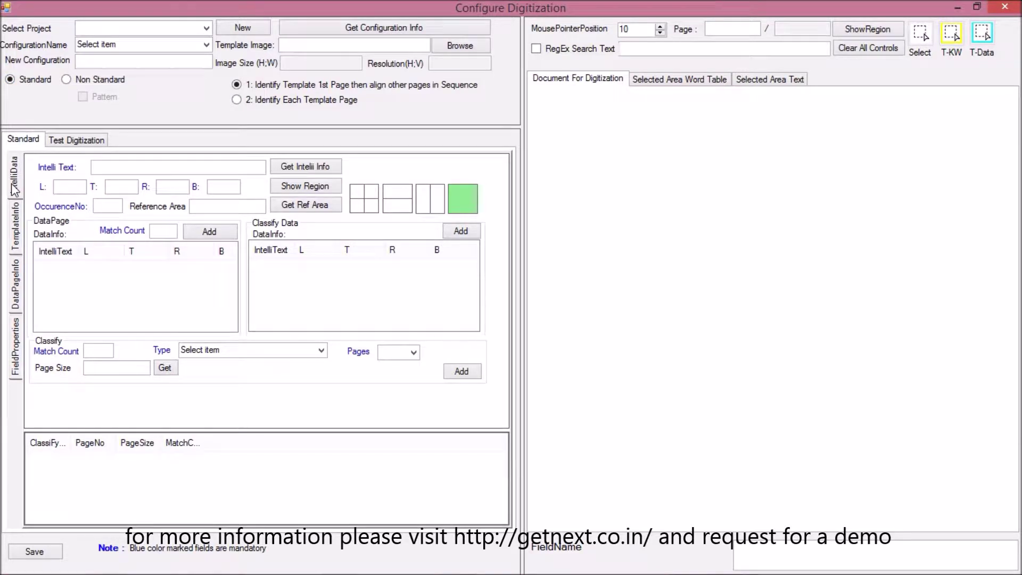
Step: Review the TemplateInfo, DataPageInfo and FieldProperties settings of the Standard configuration type
click(17, 221)
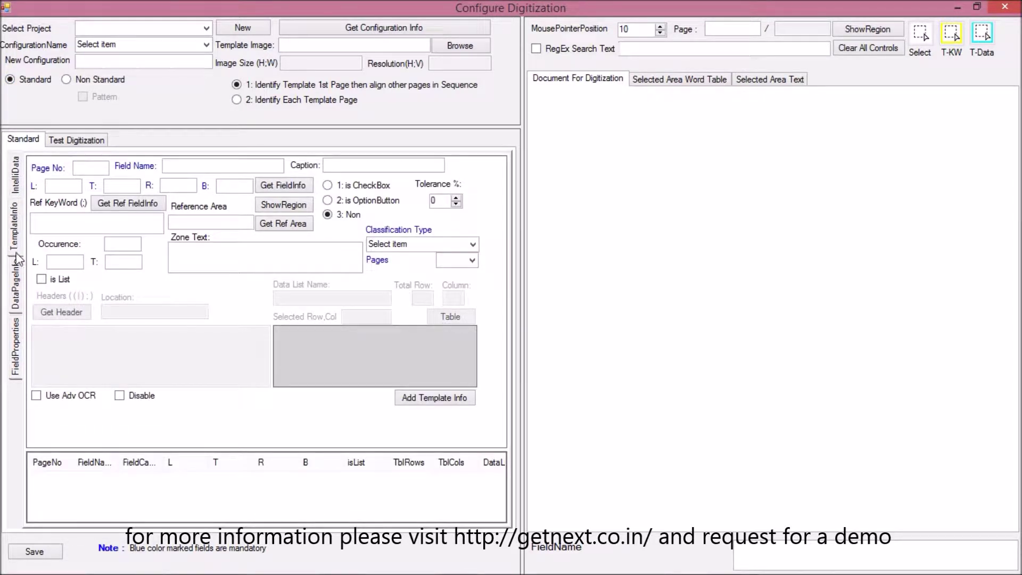
click(16, 285)
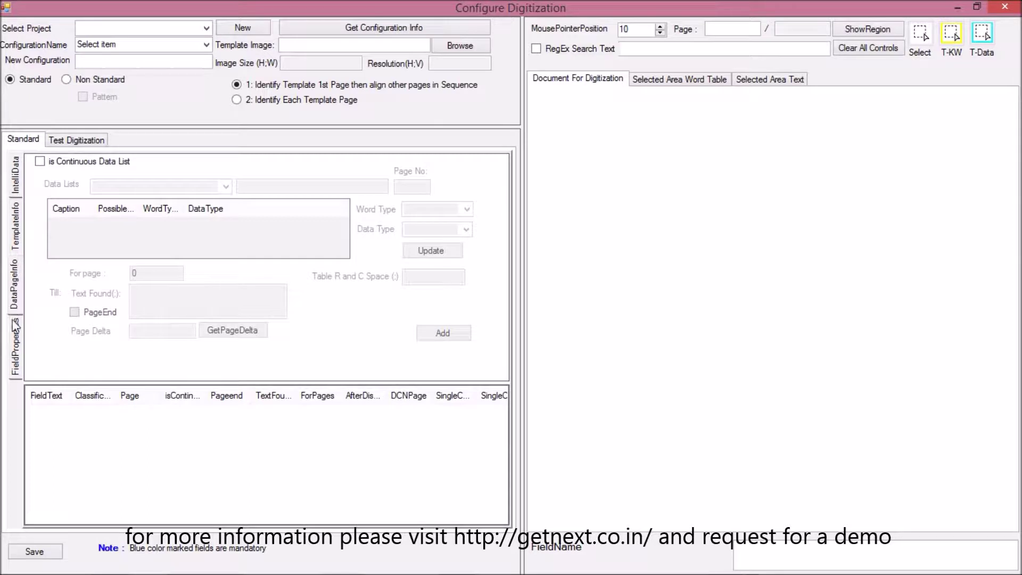
click(15, 339)
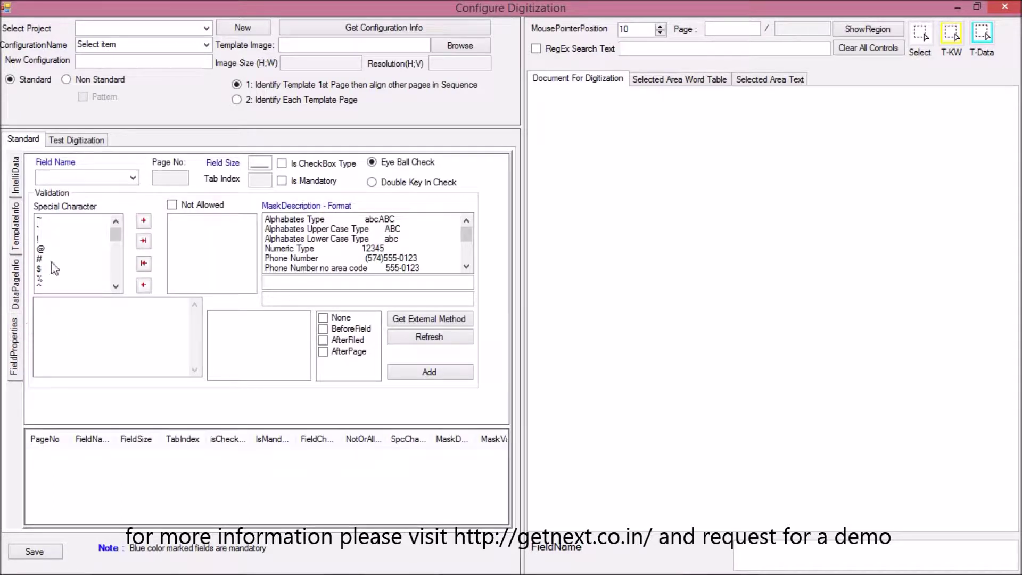
Step: Switch the configuration type to Non Standard and review its TemplateInfo, Keyword, DataRange and DataProperties settings
click(67, 80)
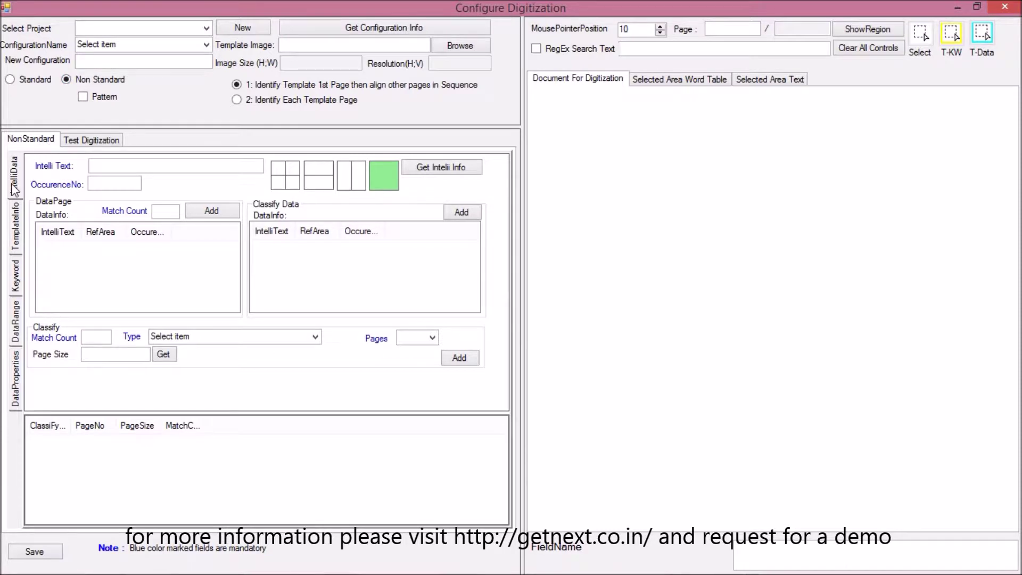
click(17, 226)
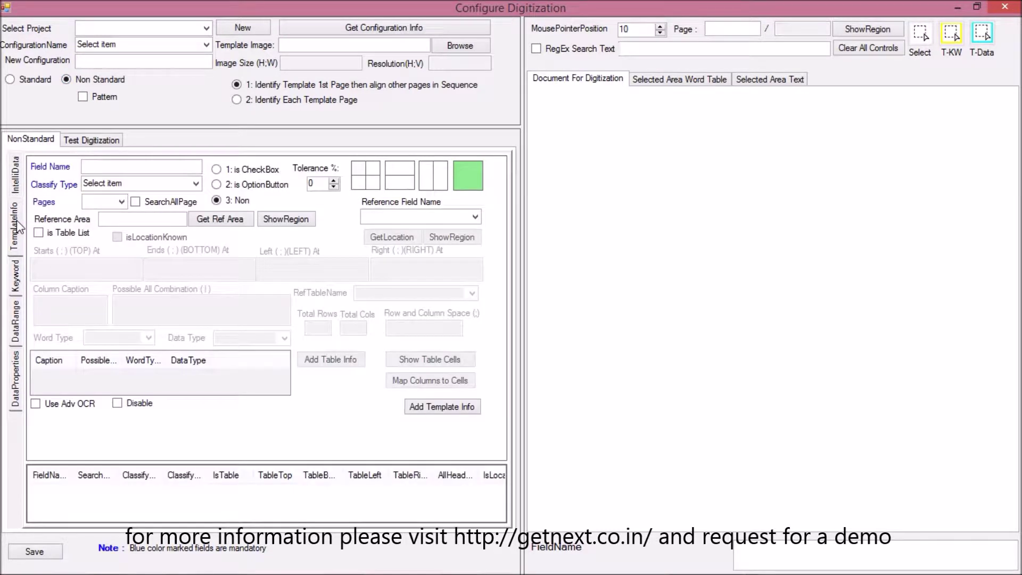
click(17, 275)
click(17, 322)
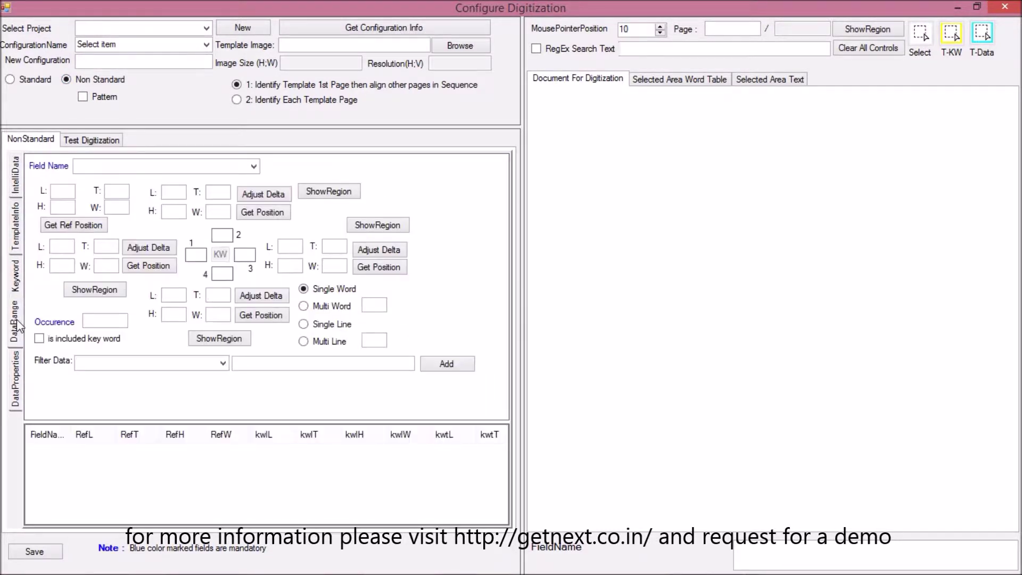
click(14, 367)
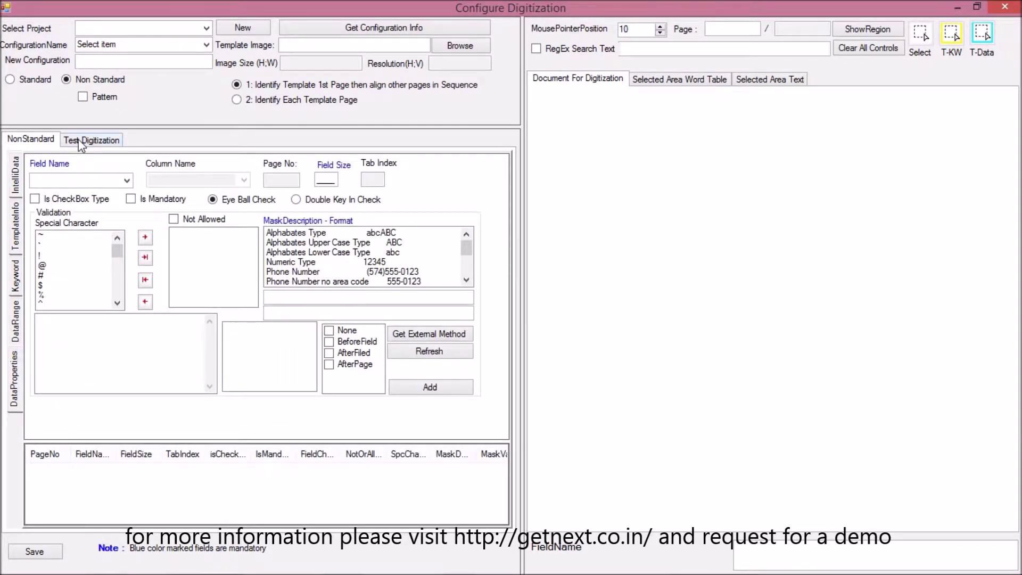
Step: Enable the Pattern option for Non Standard and review its IntelliData, PatternInfo and DataProperties settings
click(83, 97)
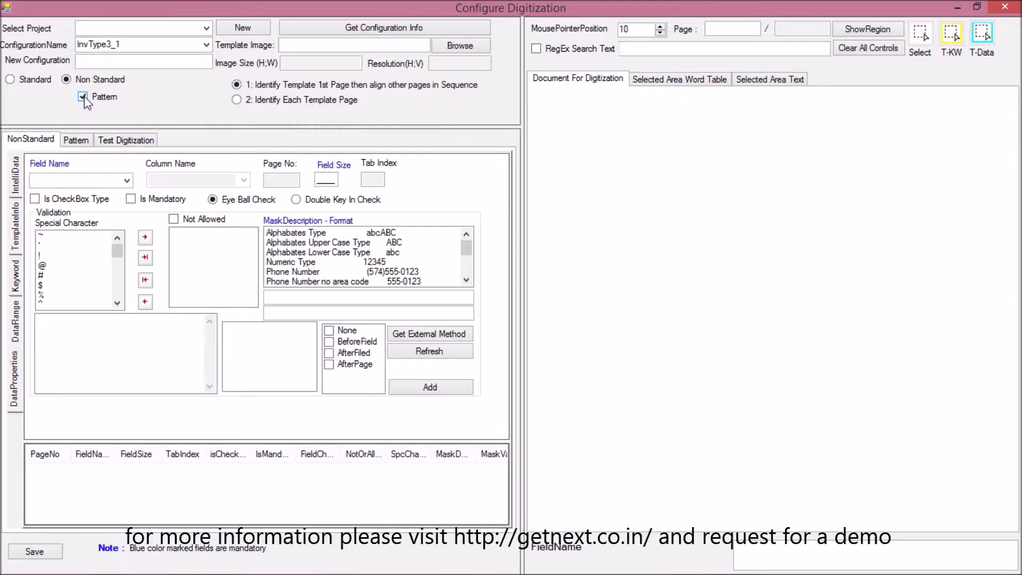
click(76, 140)
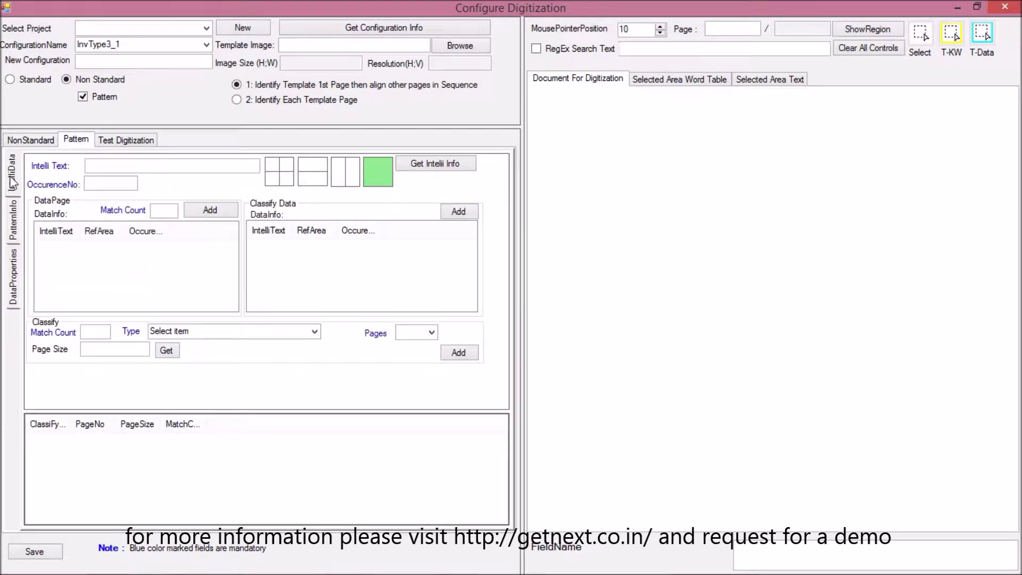
click(16, 220)
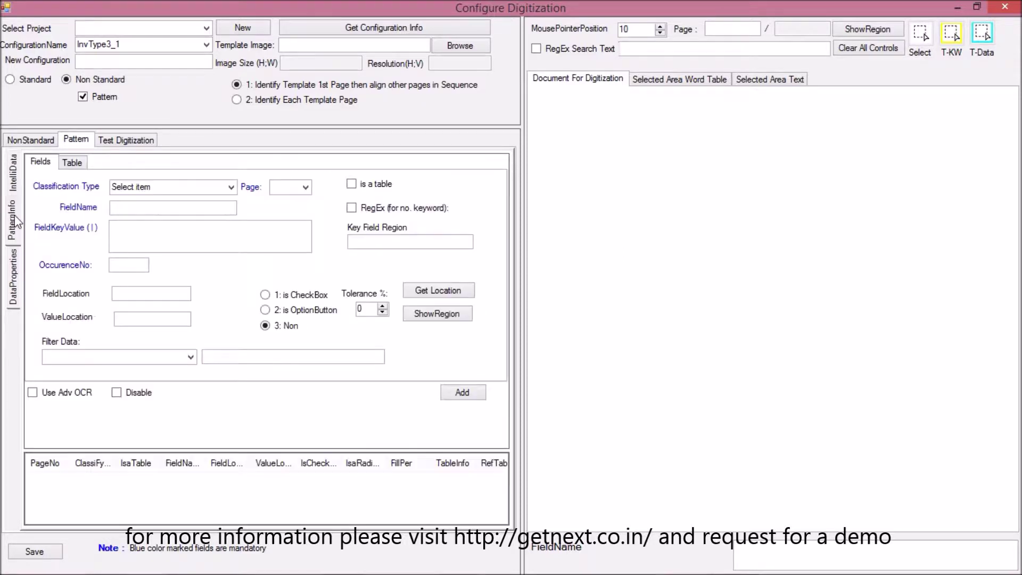
click(15, 277)
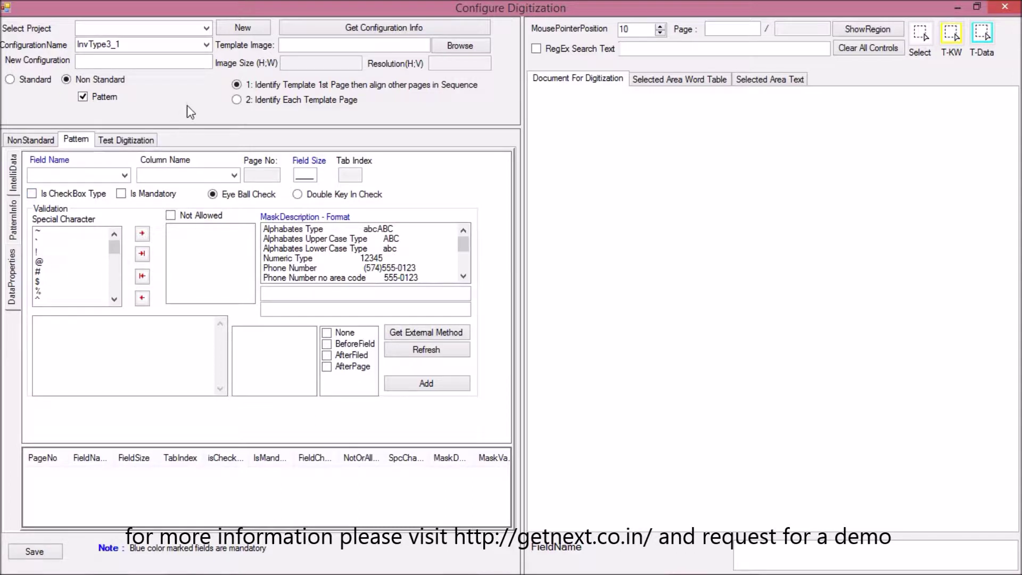
Step: Select the CommercialInsuranceNB project and review its available configuration names
click(206, 29)
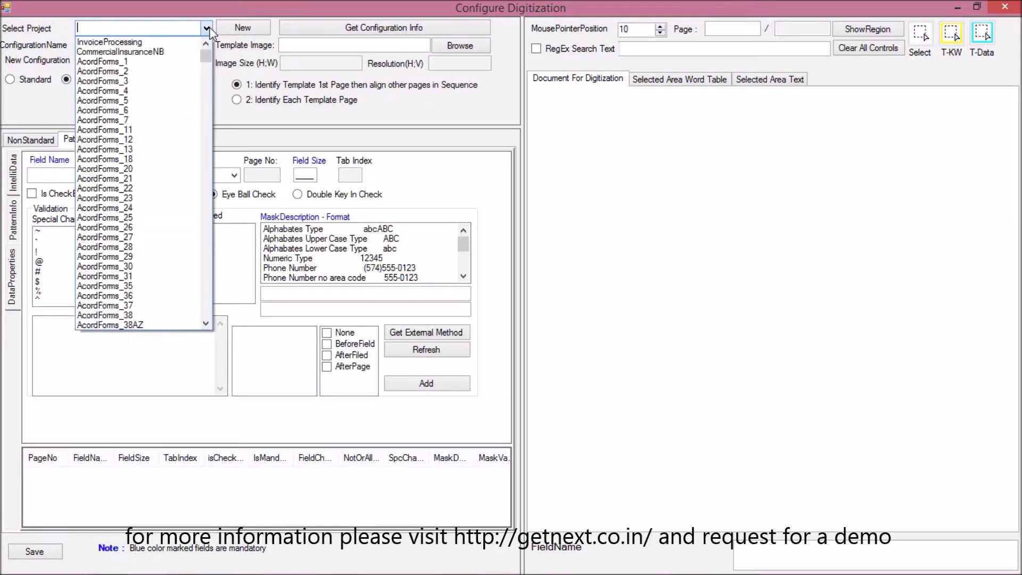
click(187, 53)
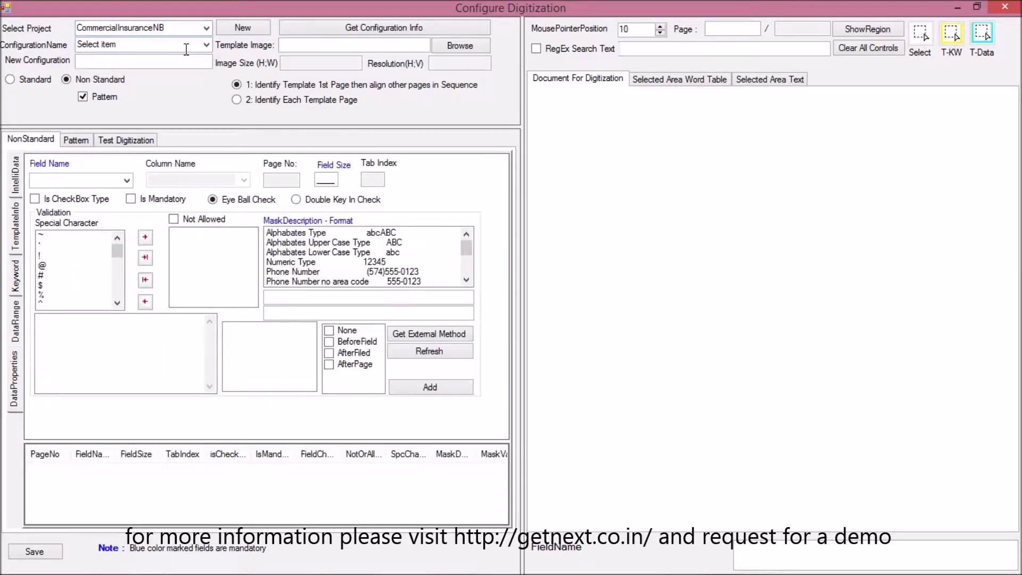
click(205, 46)
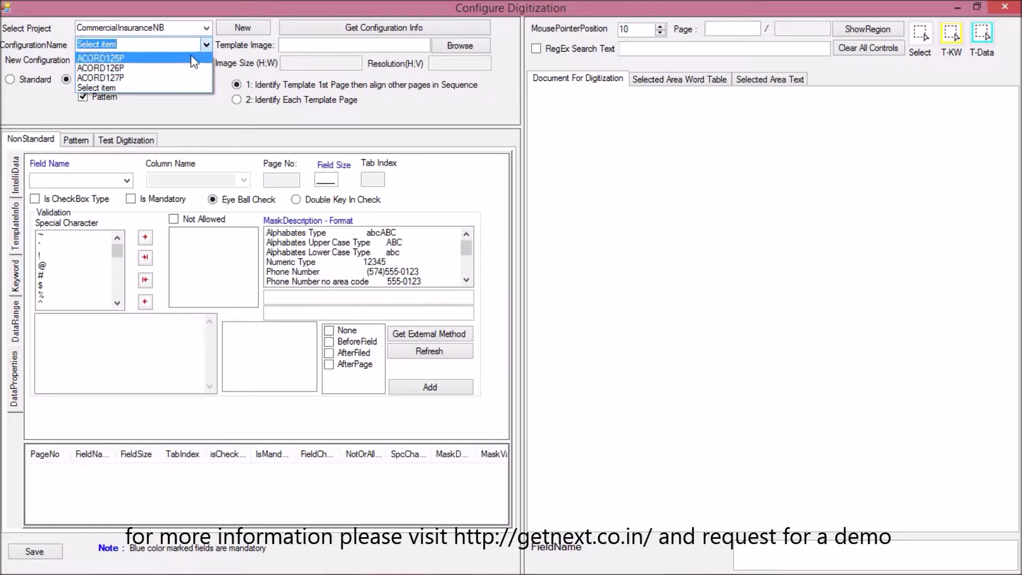
click(193, 109)
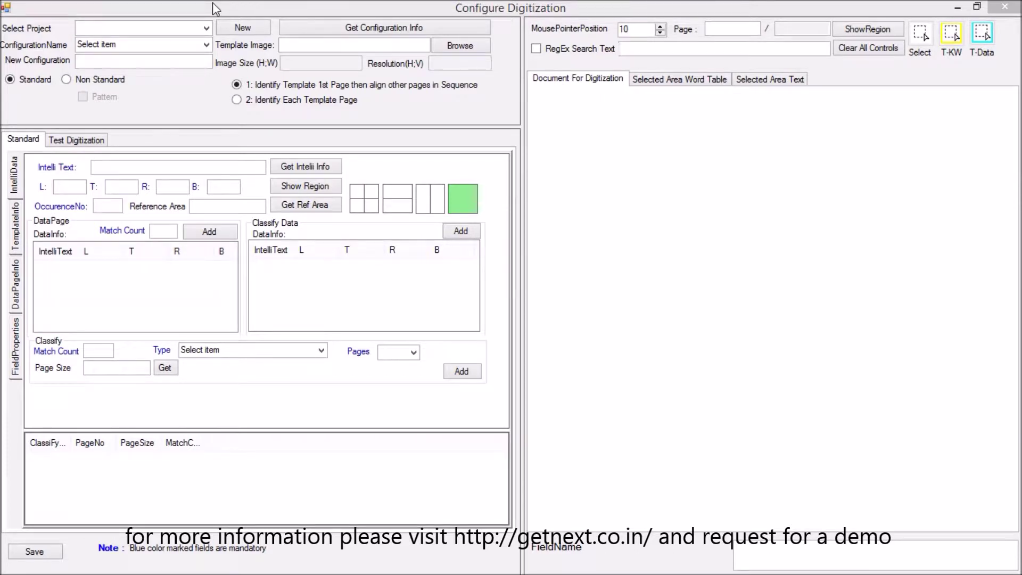
Step: Open the project setup dialog and load the existing CommercialInsuranceNB project to examine its workflow stages and OCR engine settings
click(235, 27)
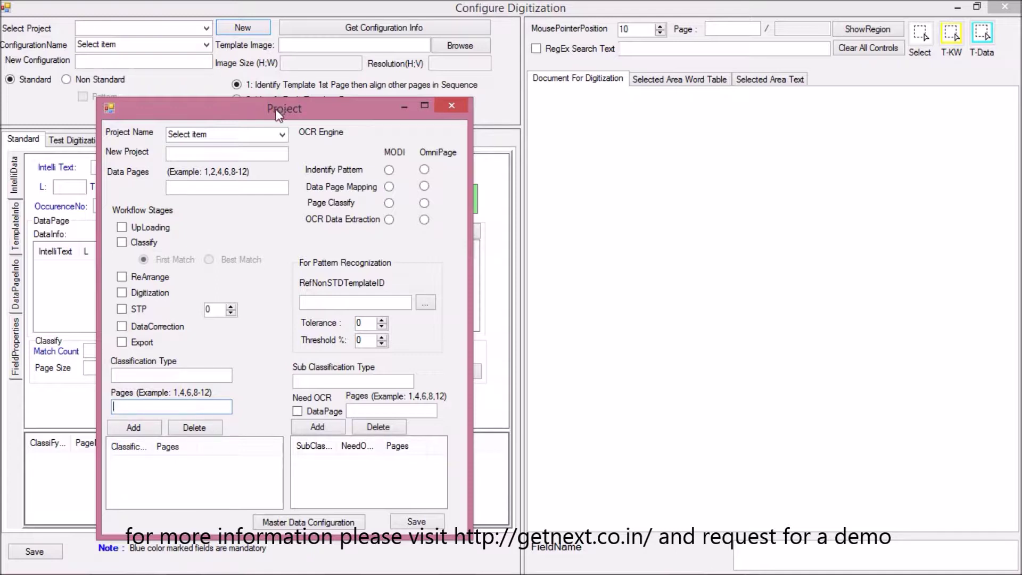
click(255, 187)
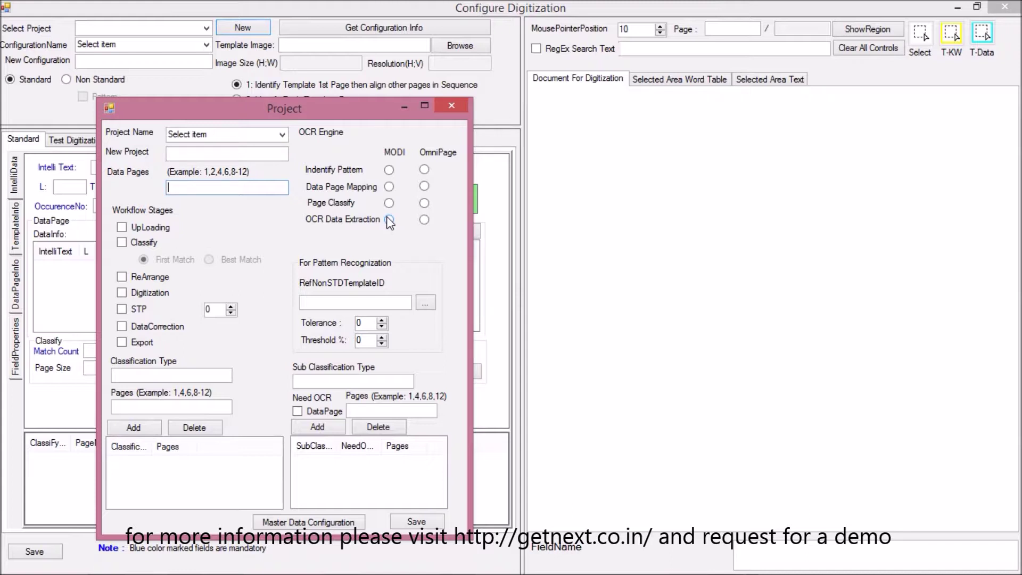
click(282, 137)
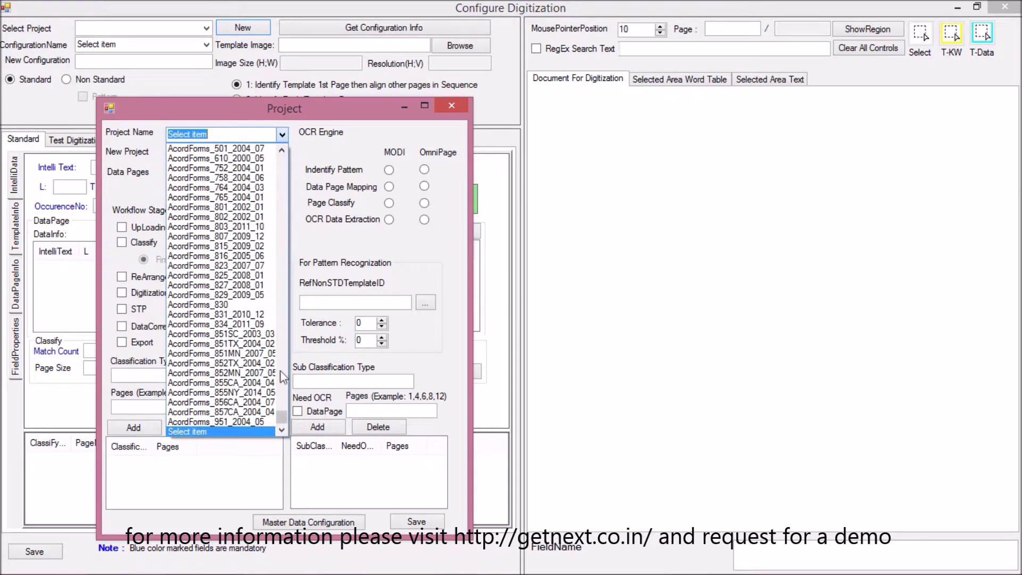
drag(282, 423, 282, 154)
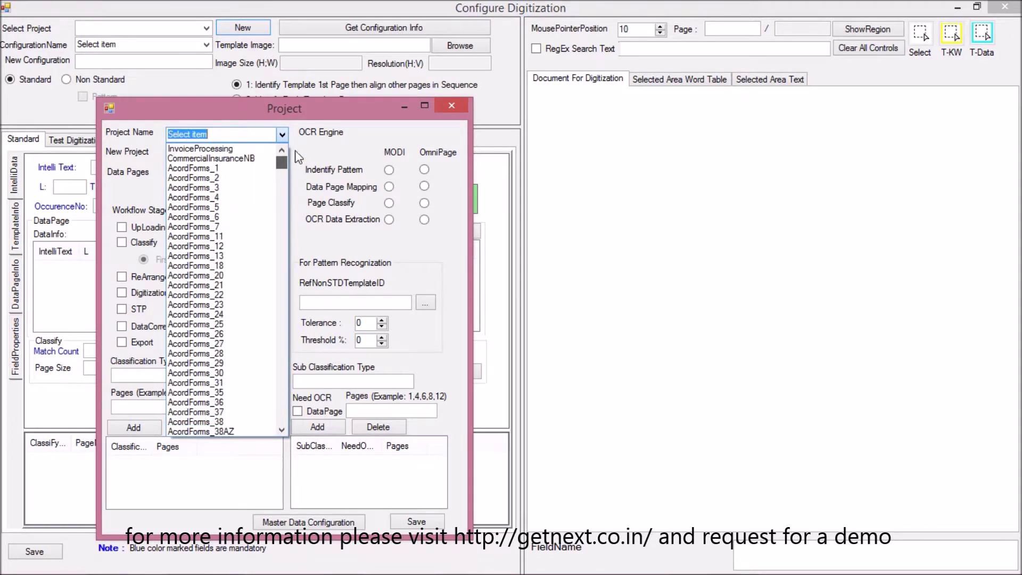
click(263, 158)
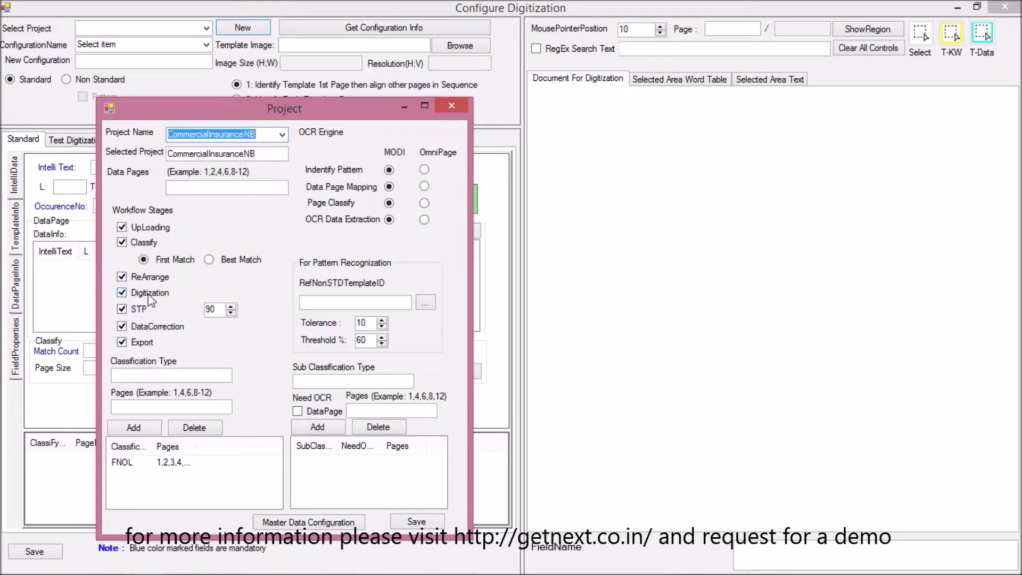
Step: Examine the pages and sub-classifications of the FNOL classification type, and close the project setup without saving
click(175, 376)
click(308, 381)
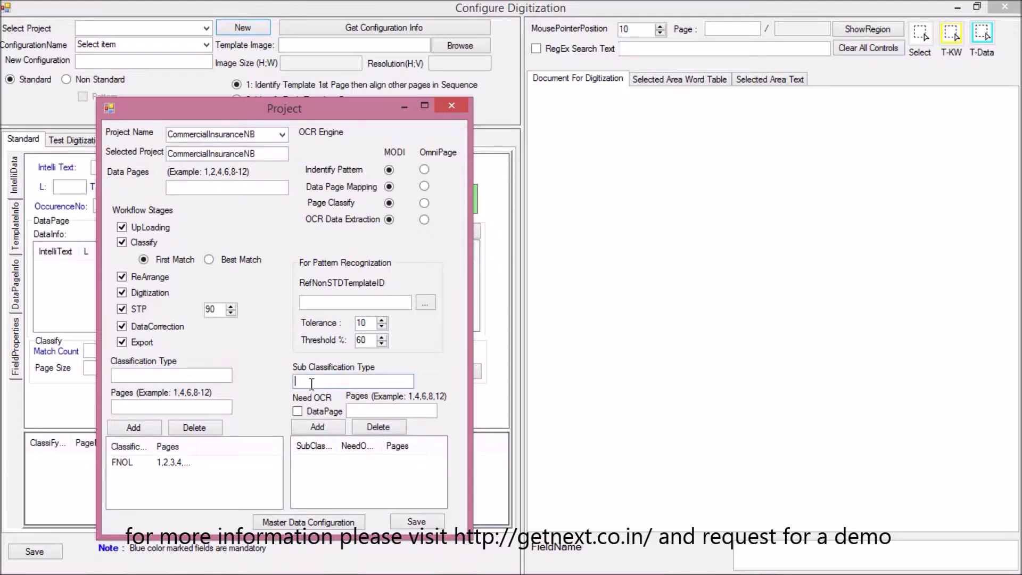
click(173, 464)
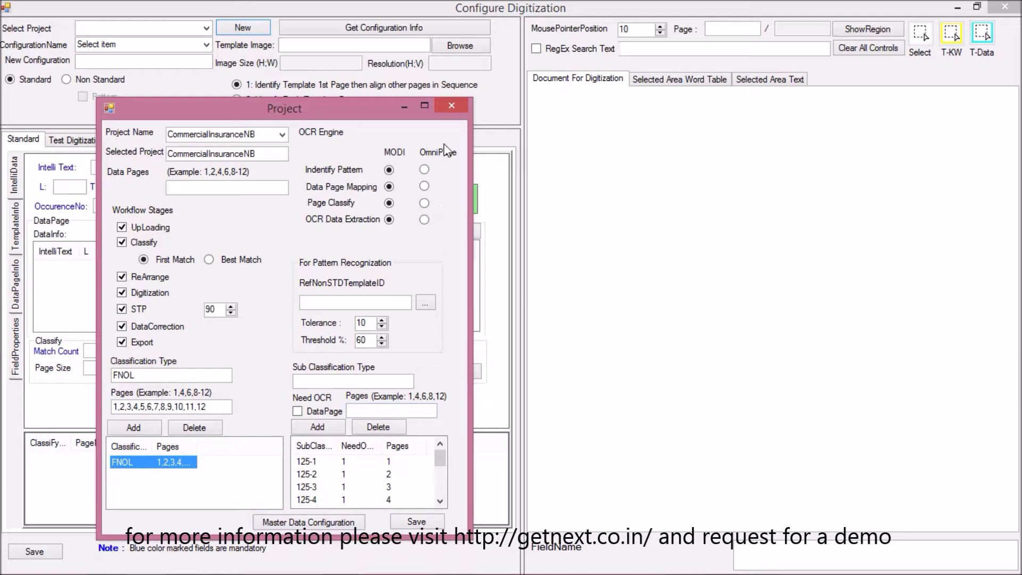
click(450, 104)
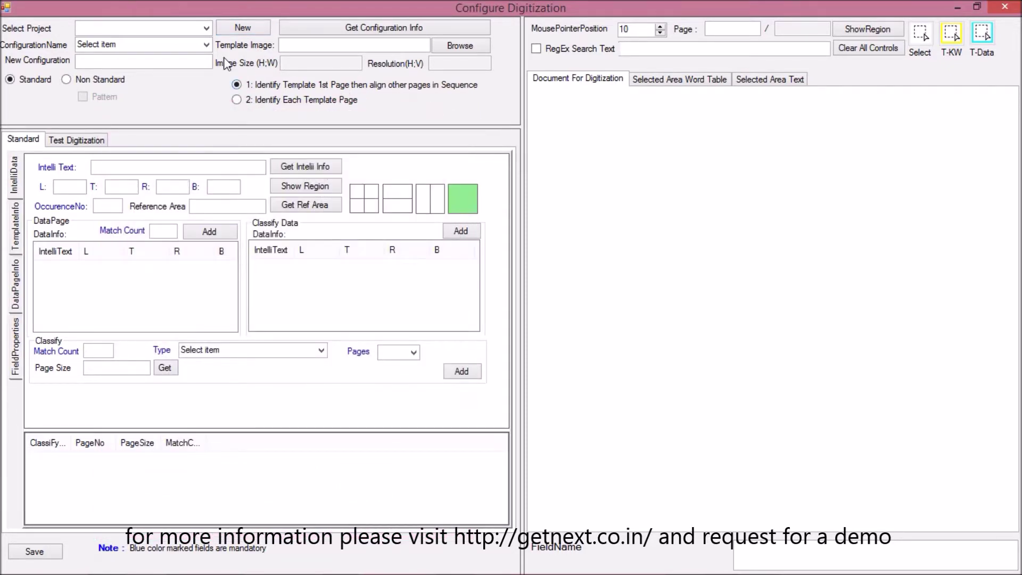
Step: Load the configuration information of the Non Standard configuration InvType2 in the InvoiceProcessing project
click(207, 28)
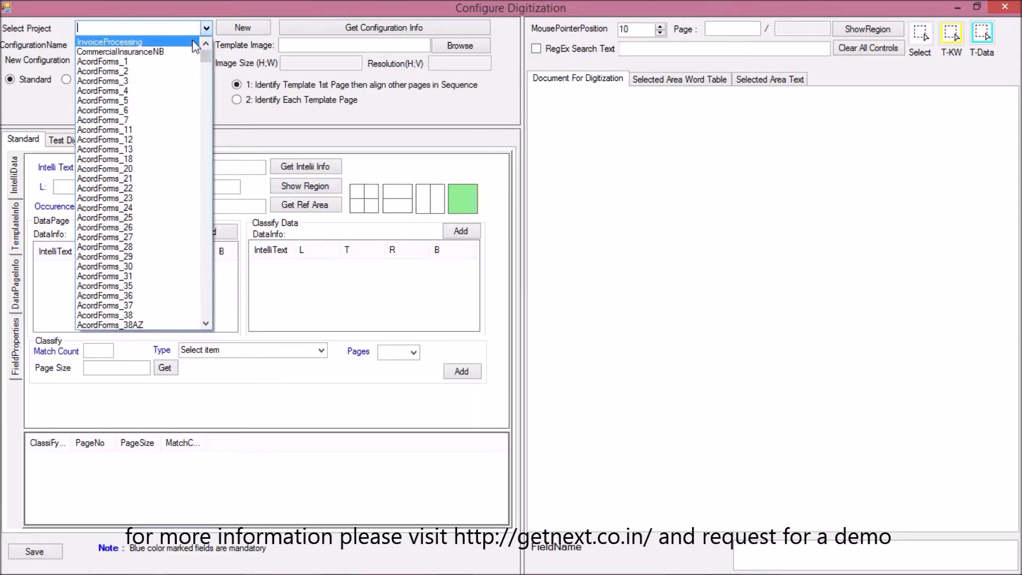
click(193, 42)
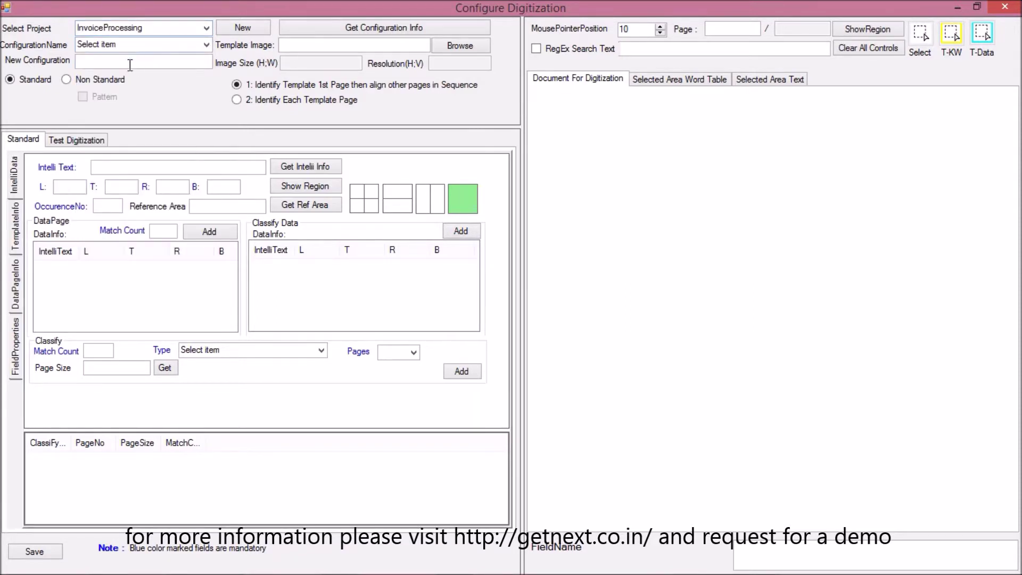
click(67, 79)
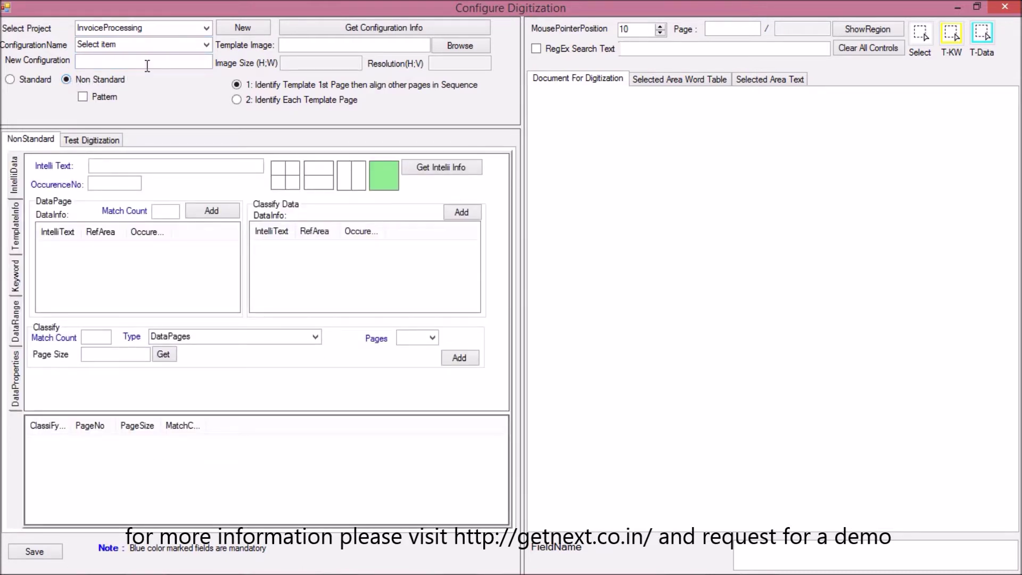
click(207, 46)
click(194, 59)
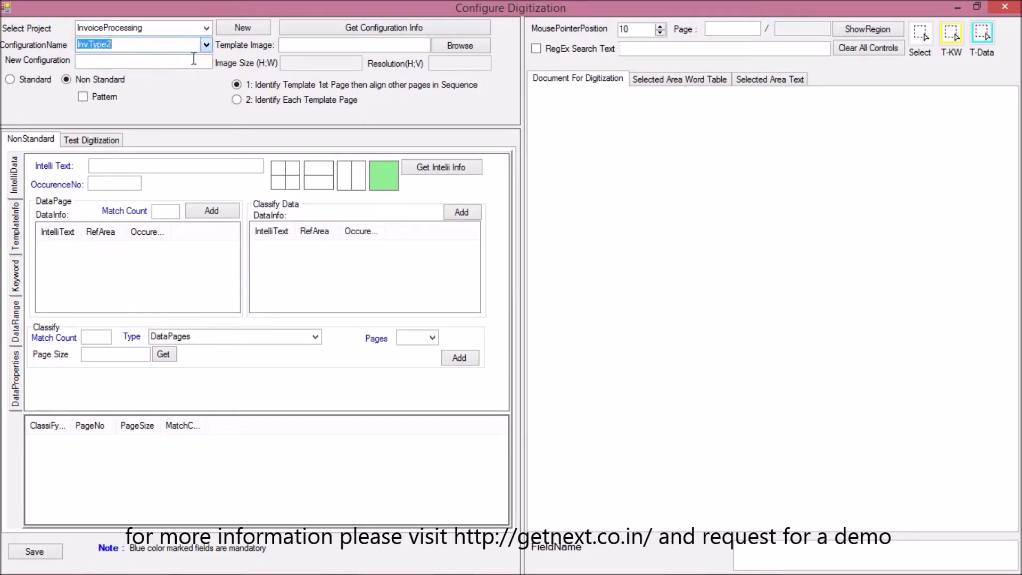
click(322, 29)
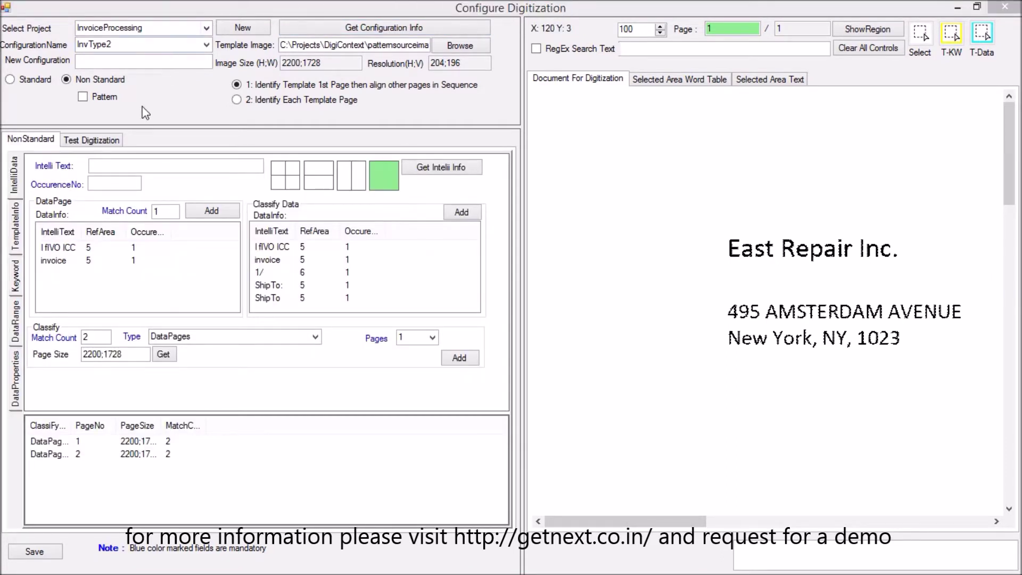
Step: In the template field information, set the field type to option button and mark the field as a table list
click(18, 181)
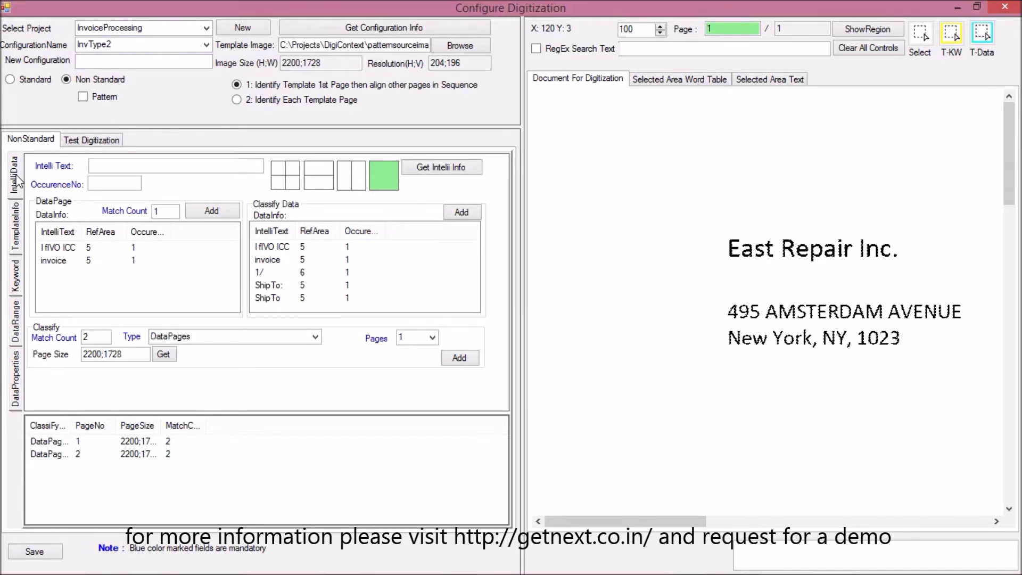
click(16, 225)
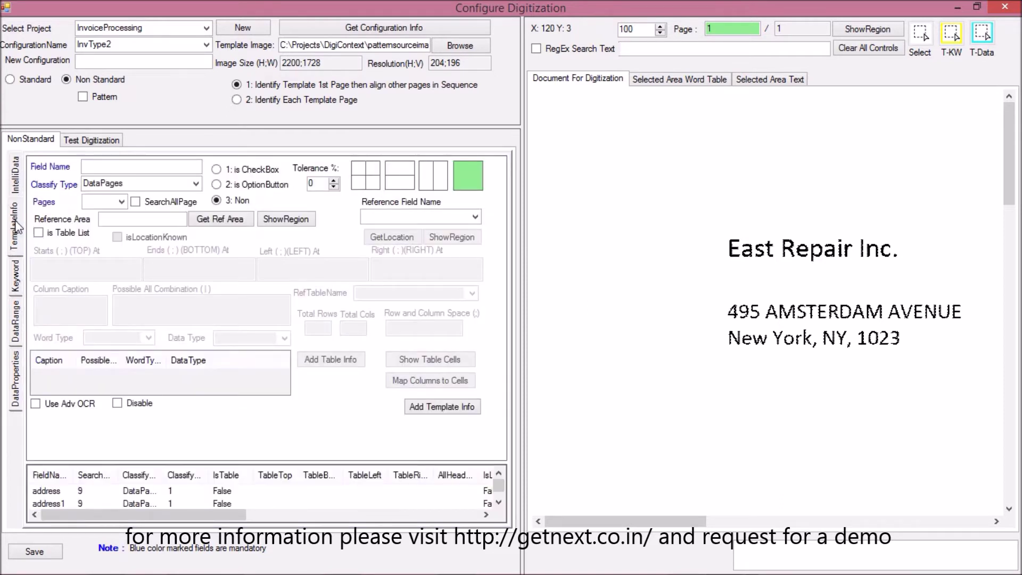
click(109, 167)
click(221, 172)
click(38, 233)
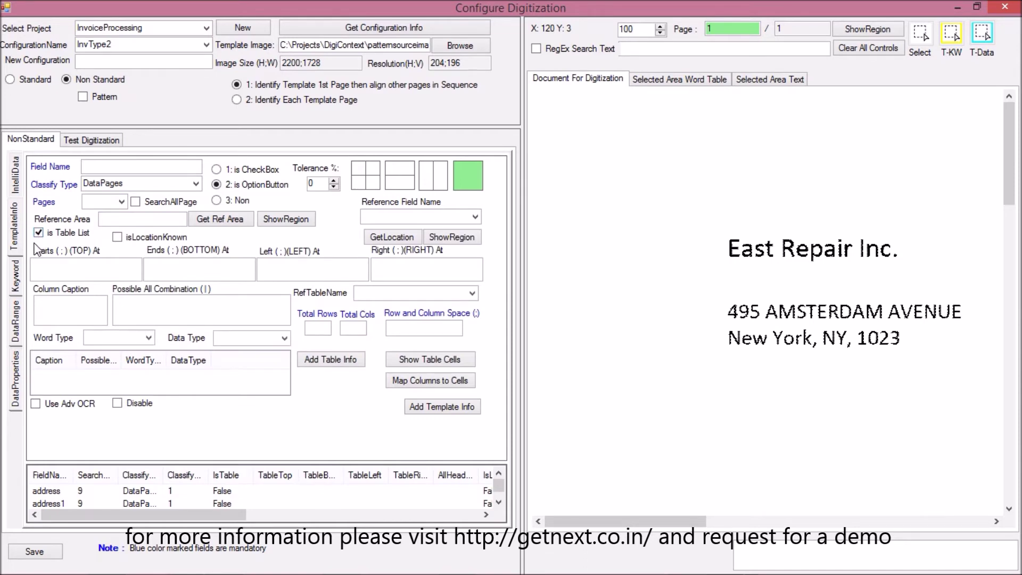
Step: Check the keyword settings and turn off the table list option in the template field information
click(16, 274)
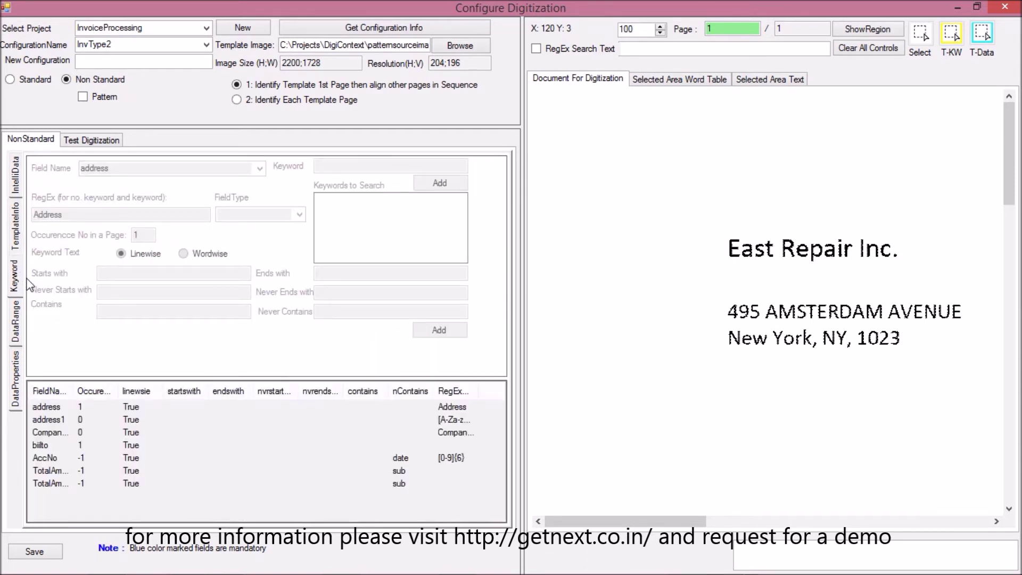
click(19, 242)
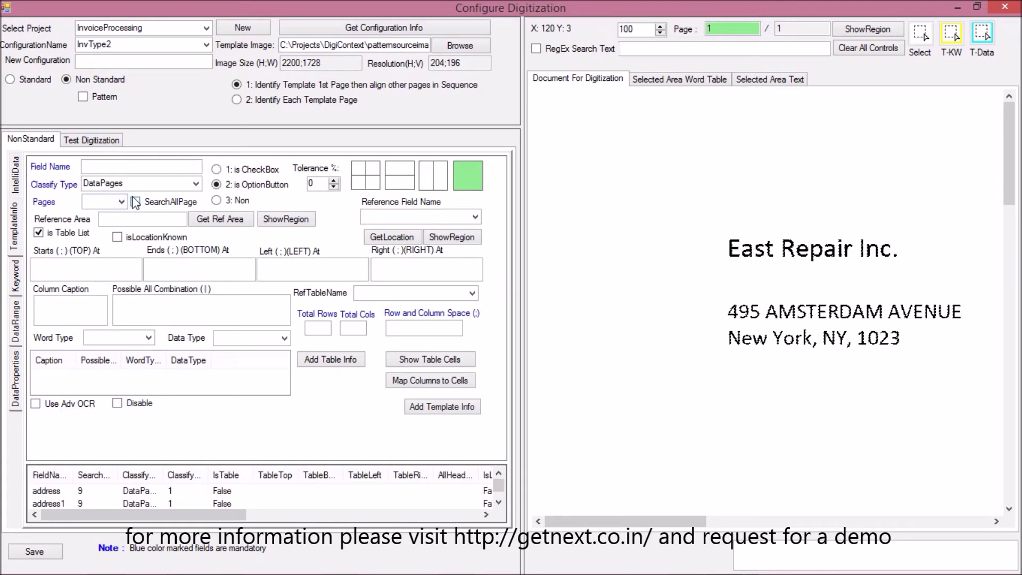
click(80, 235)
Step: Examine the keyword settings of the configured fields, from address and address1 through biilto and AccNo to TotalAmount
click(17, 277)
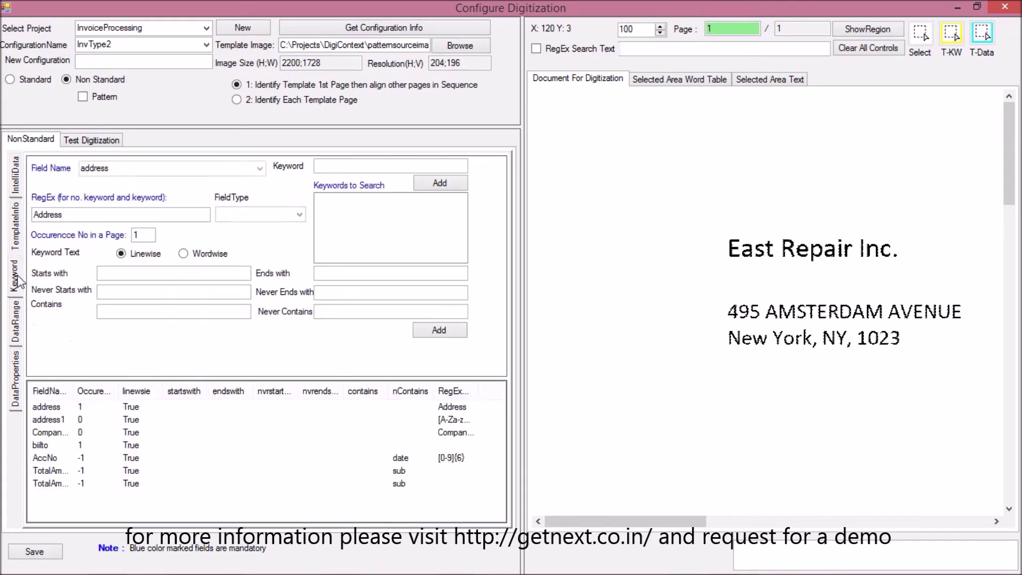
click(142, 407)
click(143, 420)
click(143, 432)
click(144, 445)
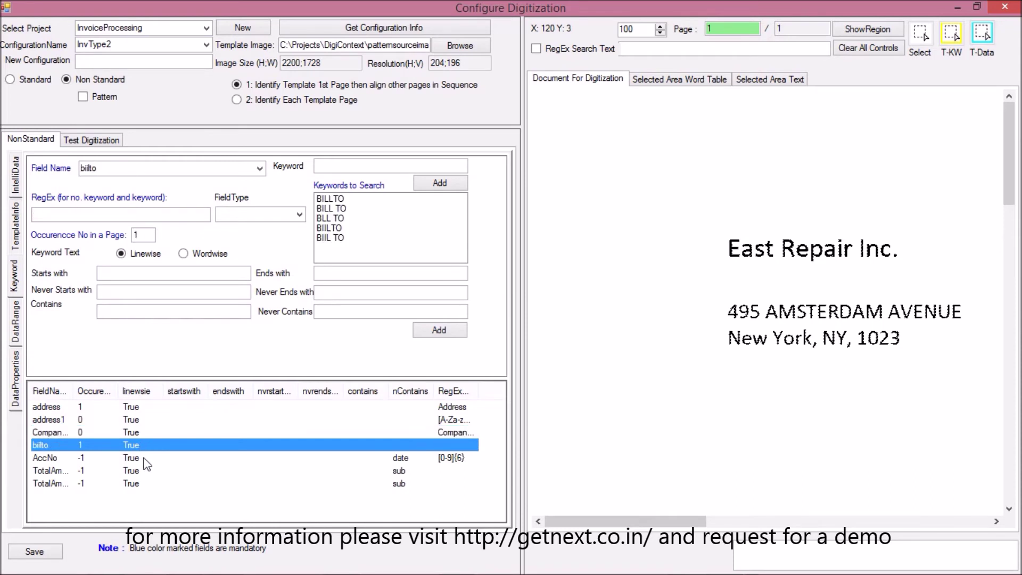
click(144, 457)
click(146, 471)
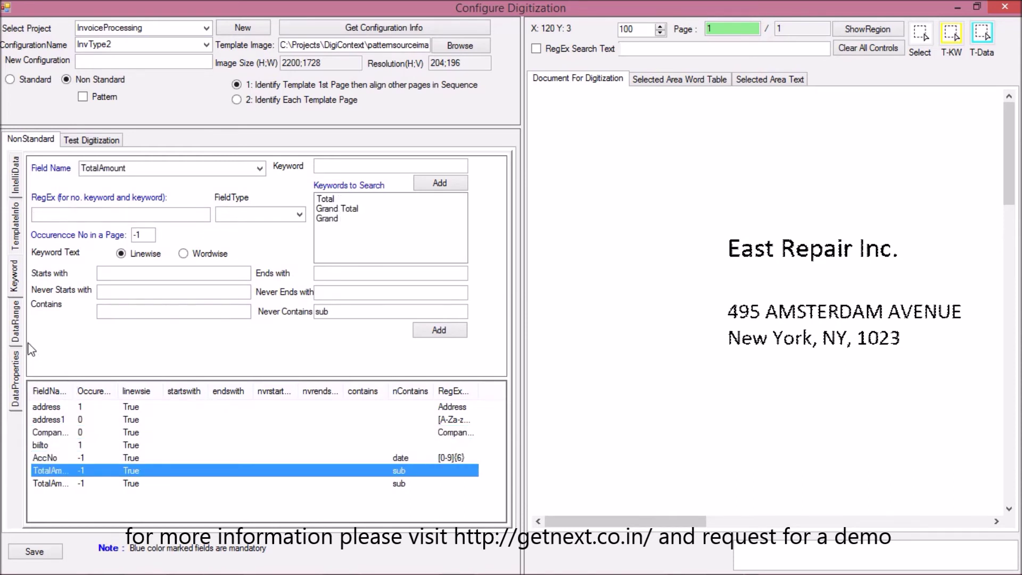
Step: Examine the data range settings of the address, address1, biilto and AccNo fields
click(21, 331)
click(86, 449)
click(93, 462)
click(96, 488)
click(98, 501)
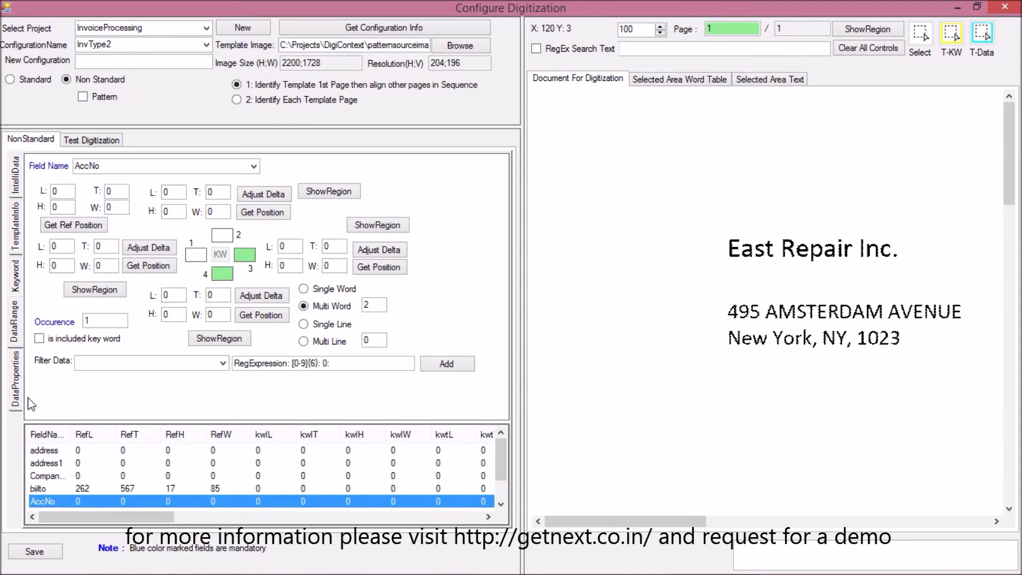
Step: Examine the data properties of the address1, biilto, InvDetails Qty and TotalAmountCalculated fields, including validation masks and external method
click(17, 389)
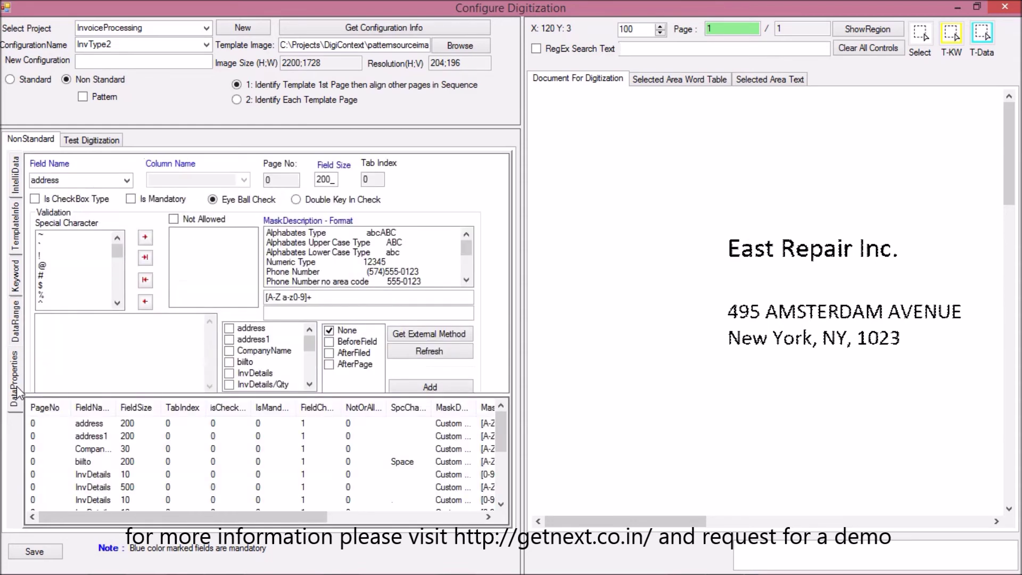
click(116, 436)
click(122, 461)
click(127, 474)
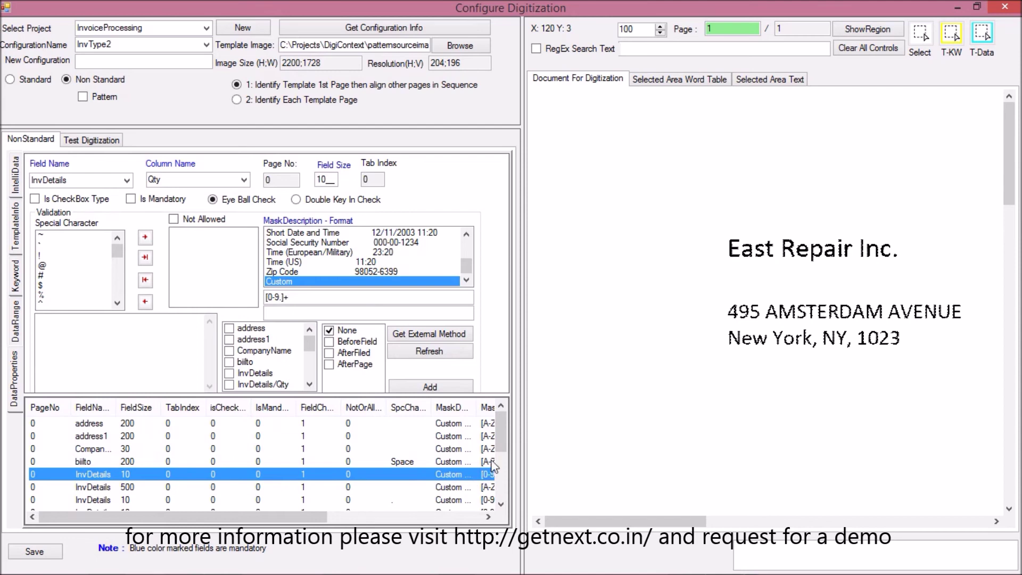
scroll(495, 469, down, 2)
click(471, 501)
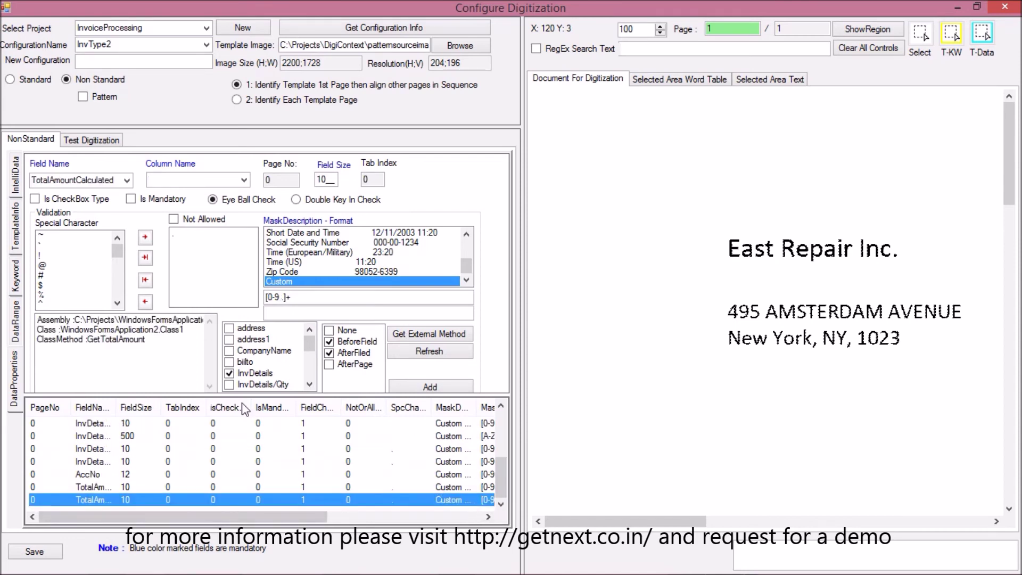